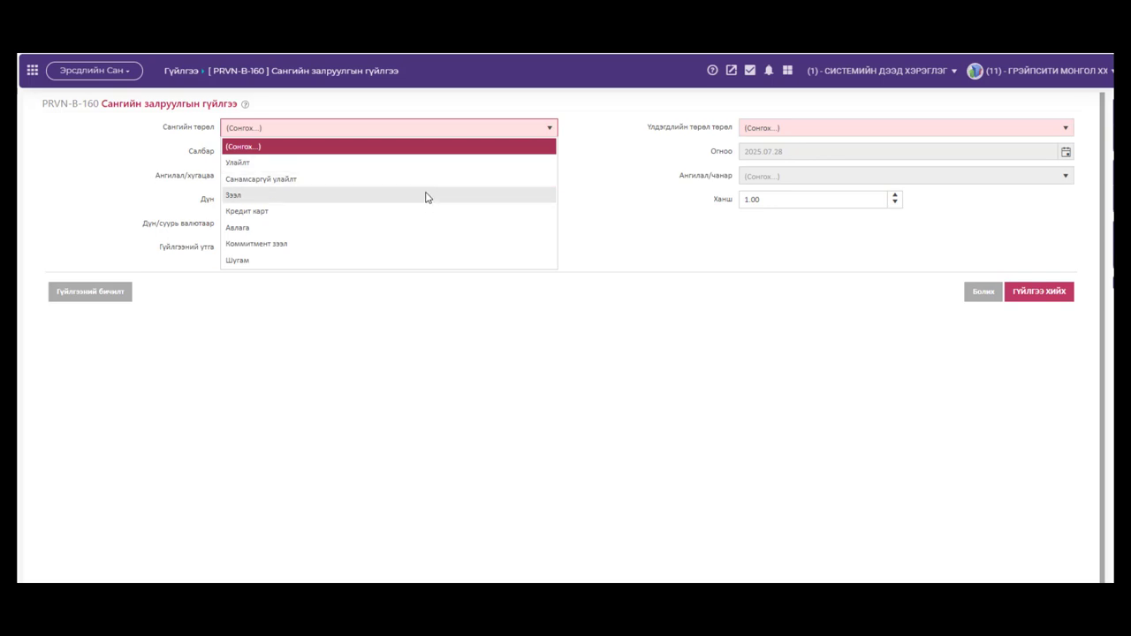
# Step: Set the fund type (Сангийн төрөл) to Зээл and select branch 1100 from the branch search
pyautogui.click(425, 195)
pyautogui.click(551, 152)
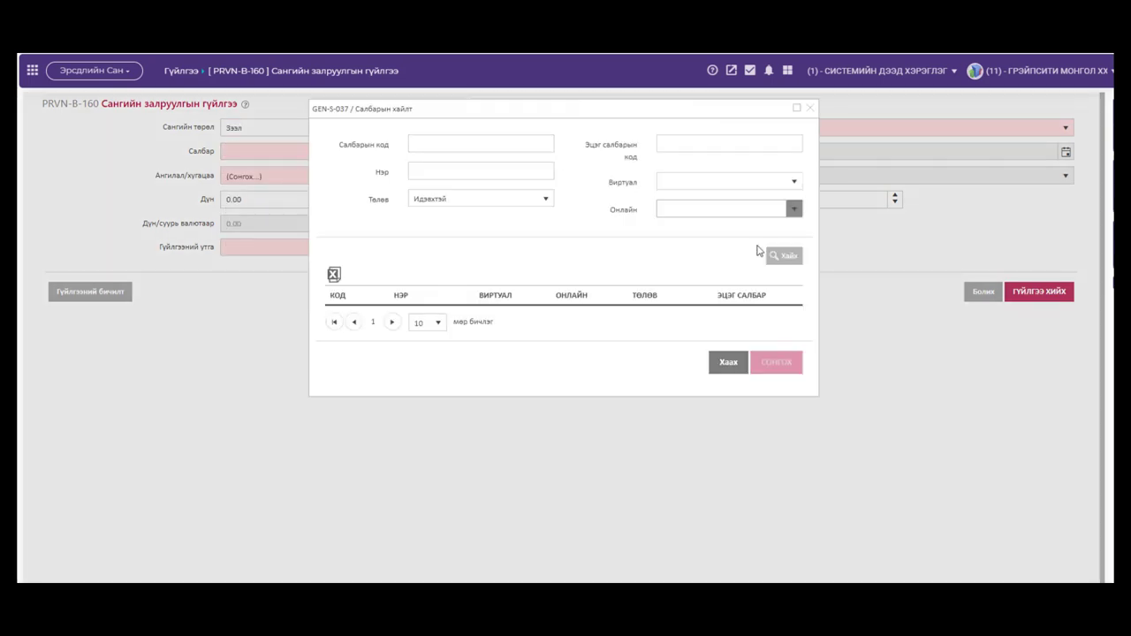
pyautogui.click(777, 257)
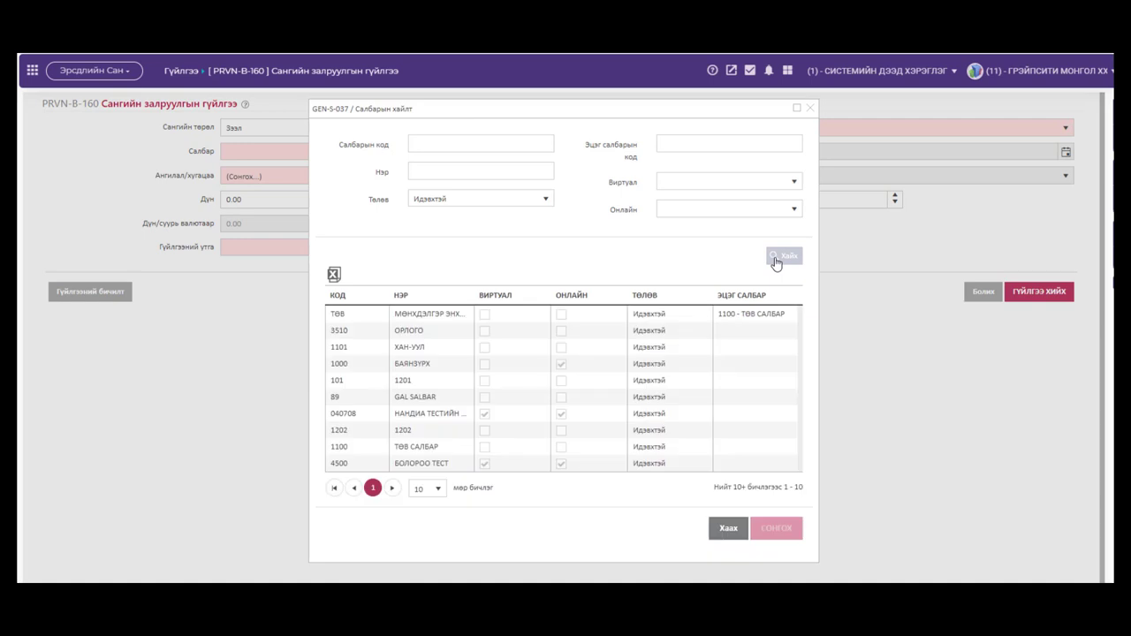
pyautogui.doubleClick(593, 450)
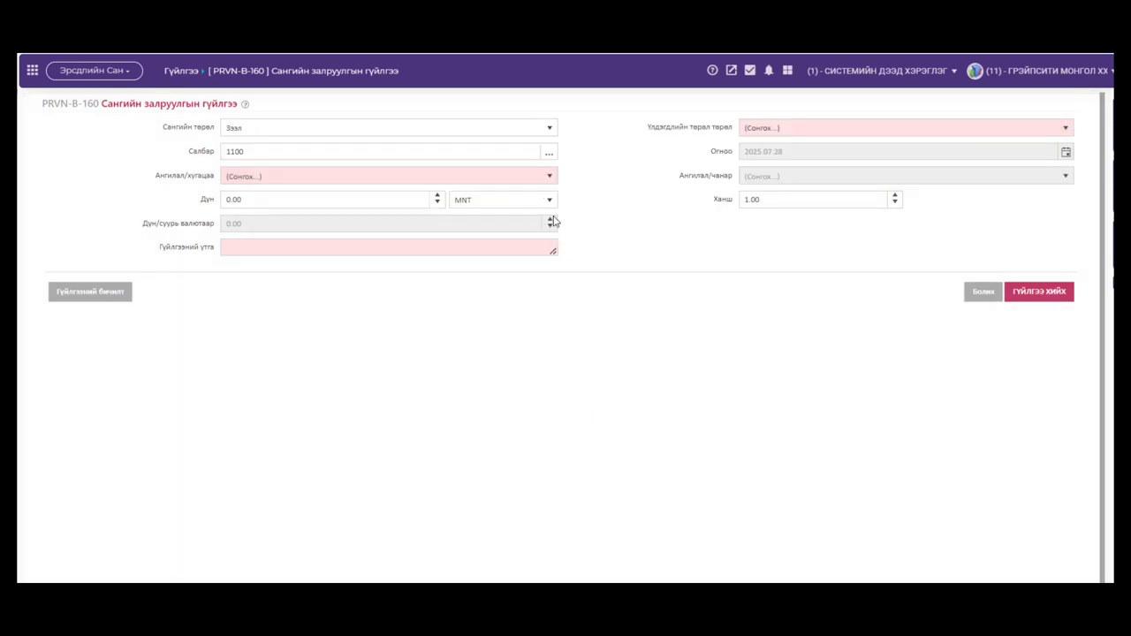
# Step: Set the term classification (Ангилал/хугацаа) to ХУГАЦАА ХЭТЭРСЭН and the amount (Дүн) to 2,000,000.00 MNT
pyautogui.click(549, 179)
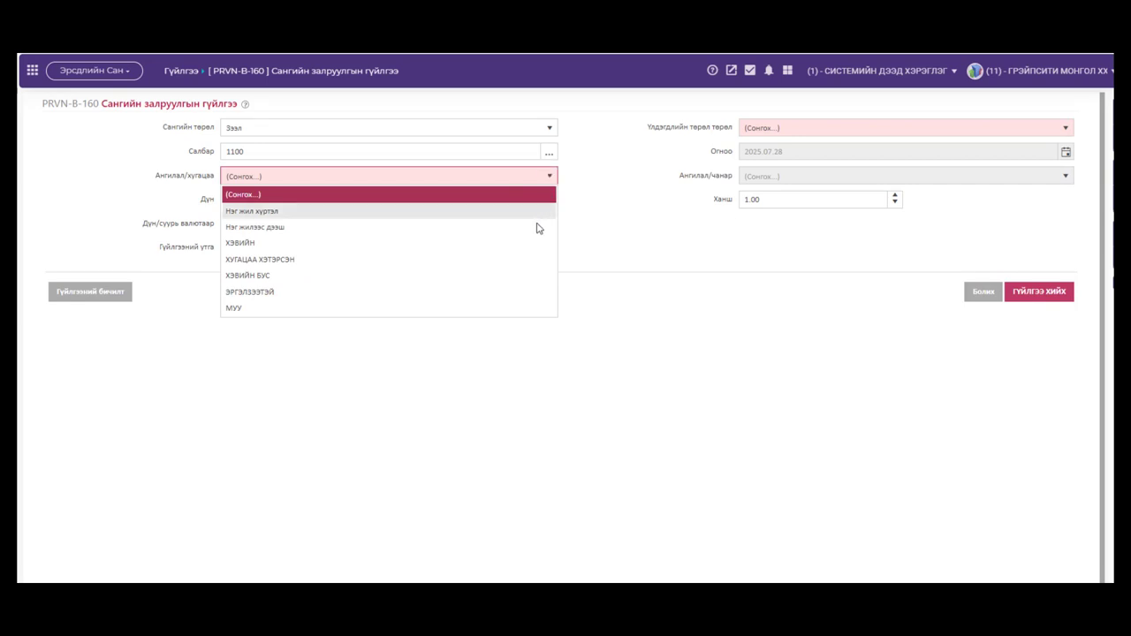
pyautogui.click(527, 262)
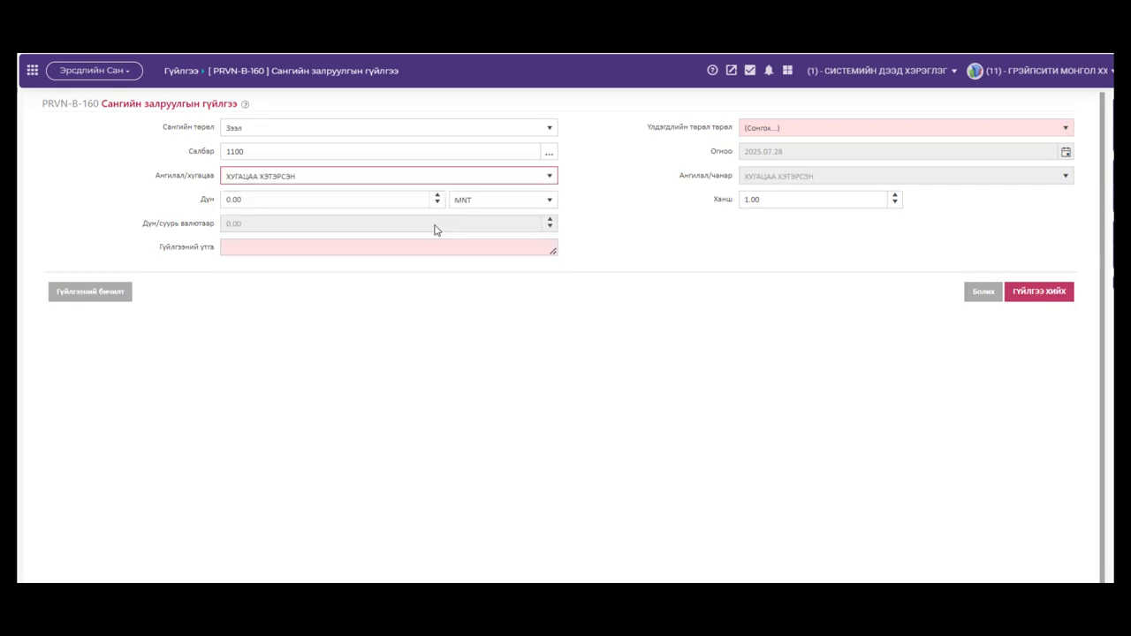
pyautogui.click(378, 198)
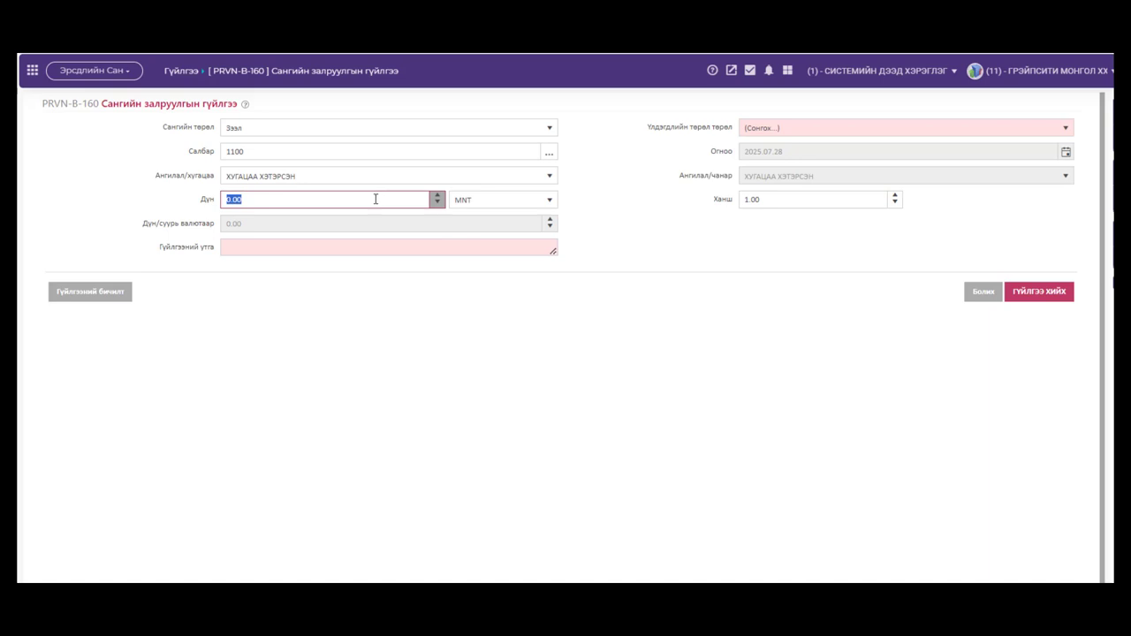
pyautogui.write('12000000')
pyautogui.click(229, 199)
pyautogui.press('BackSpace')
# Step: Enter the transaction description "ХУГАЦАА ХЭТЭРСЭН АНГИЛАЛ БУУРУУЛАВ" and choose Сан as the balance type
pyautogui.click(270, 244)
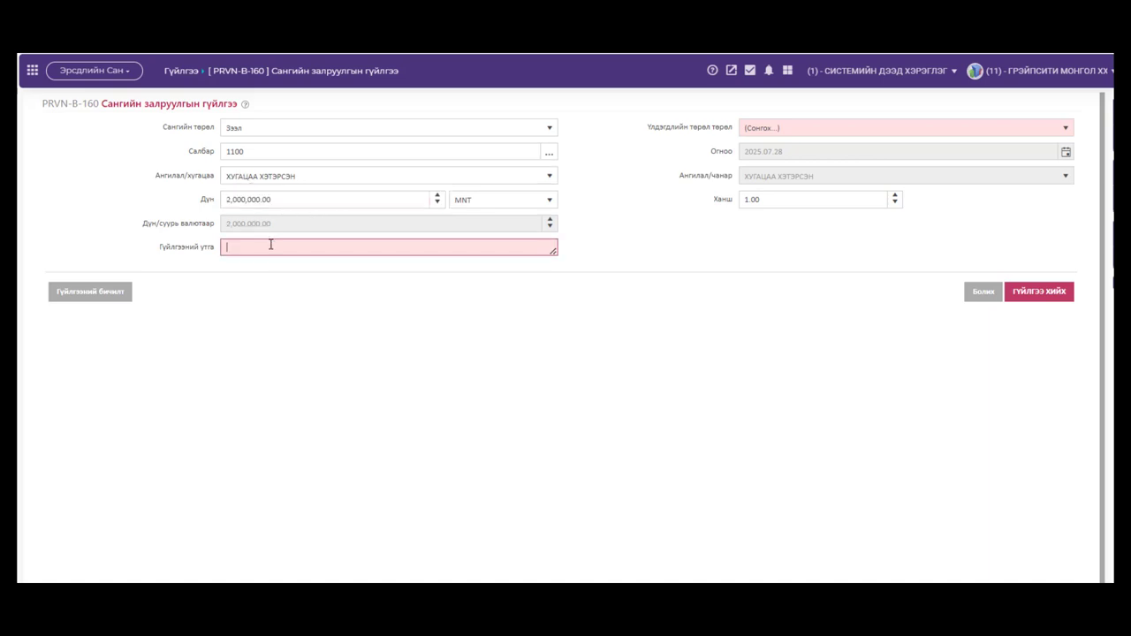
pyautogui.write('ХУГАЦАА ХЭТЭРСЭН АНГИЛАЛ БУУРУУЛАВ')
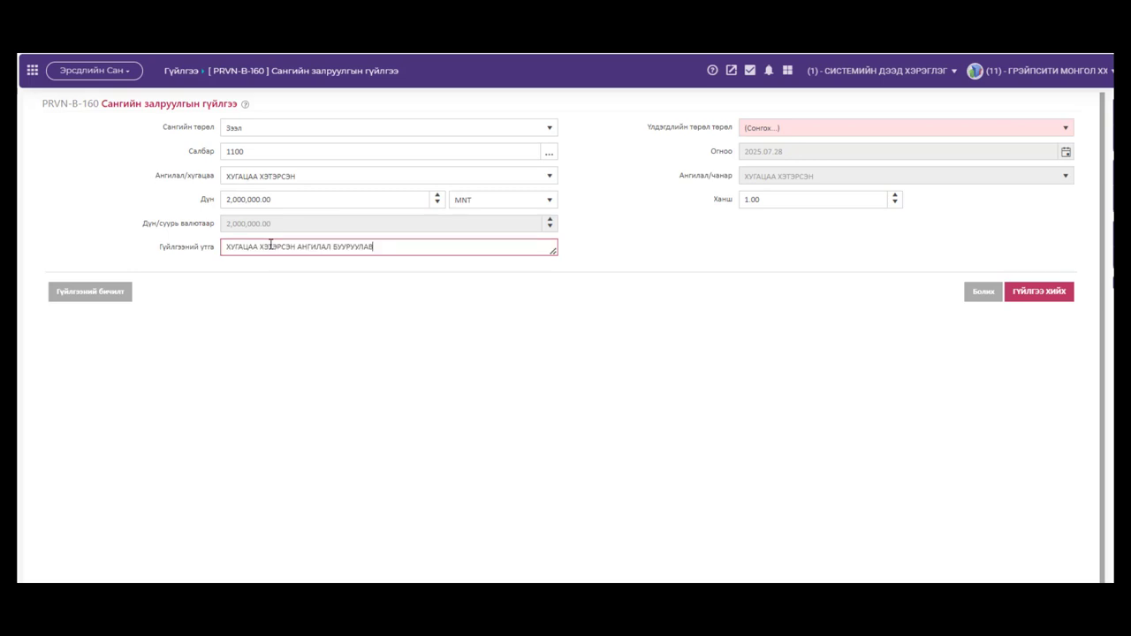
pyautogui.click(1066, 130)
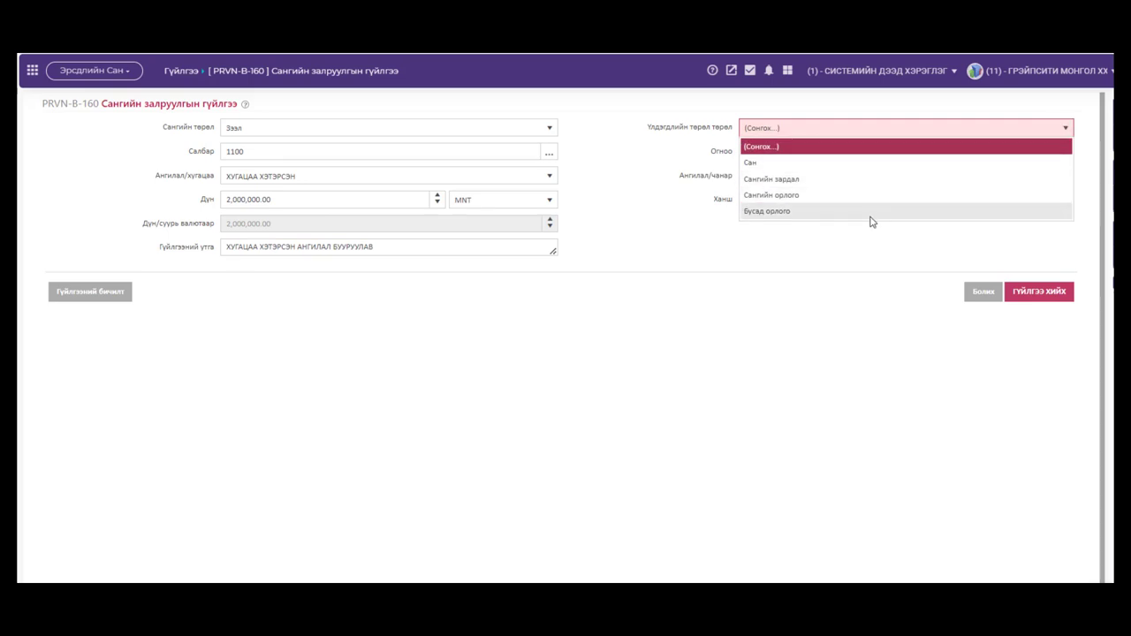
pyautogui.click(871, 164)
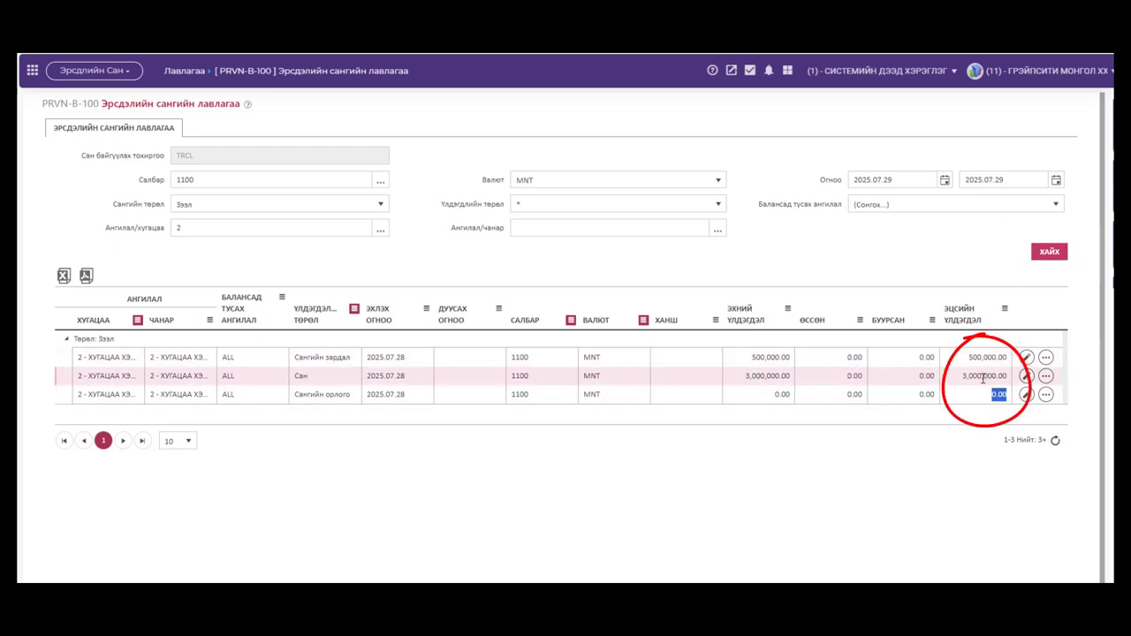
# Step: Return from the risk fund inquiry to the fund adjustment form and make the amount negative, -2,000,000.00
pyautogui.click(1001, 423)
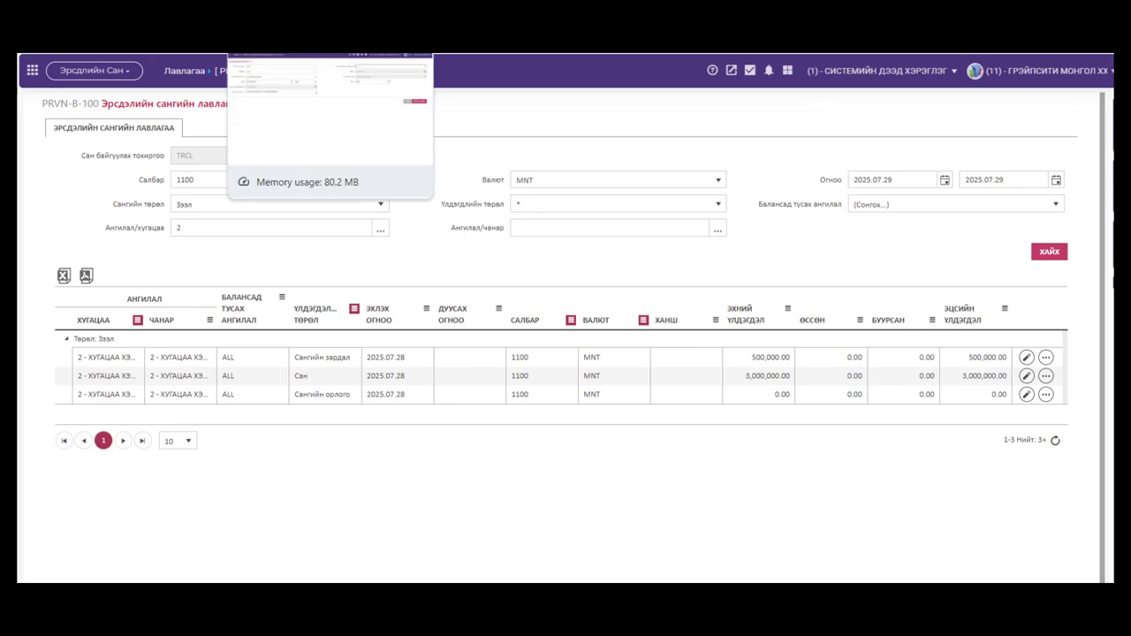
pyautogui.click(265, 49)
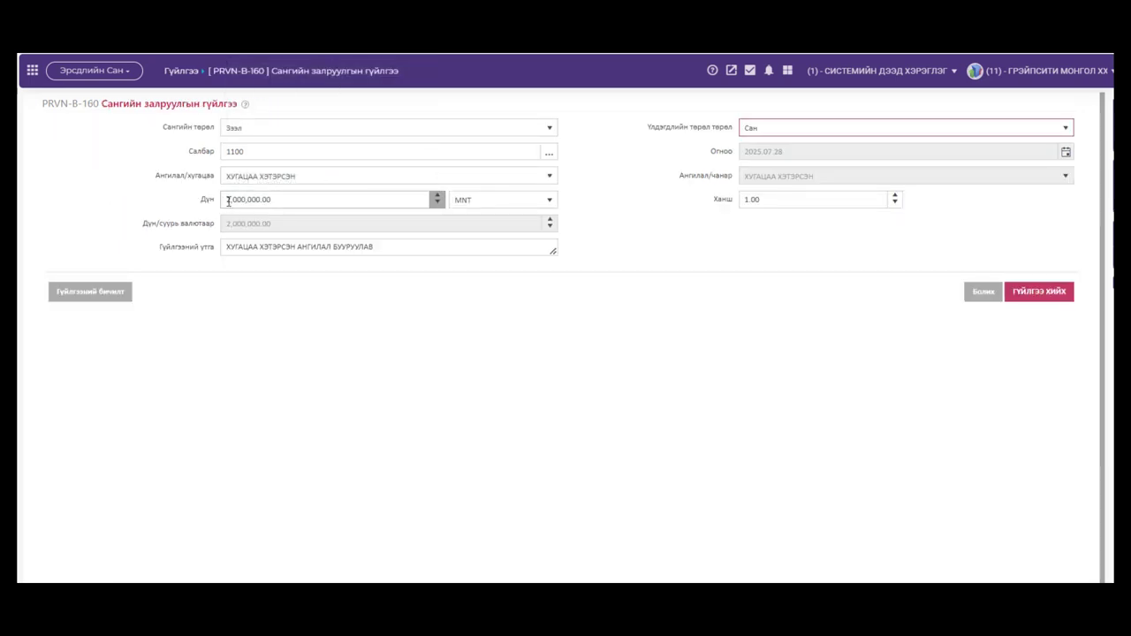
pyautogui.click(225, 201)
pyautogui.click(227, 200)
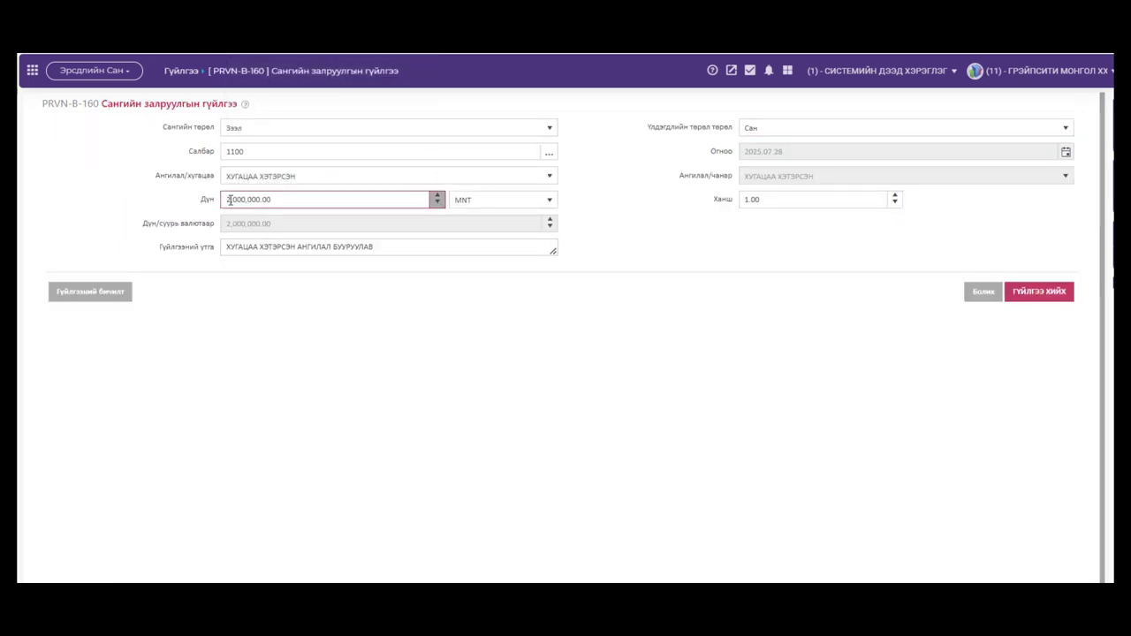
pyautogui.write('-')
pyautogui.click(260, 330)
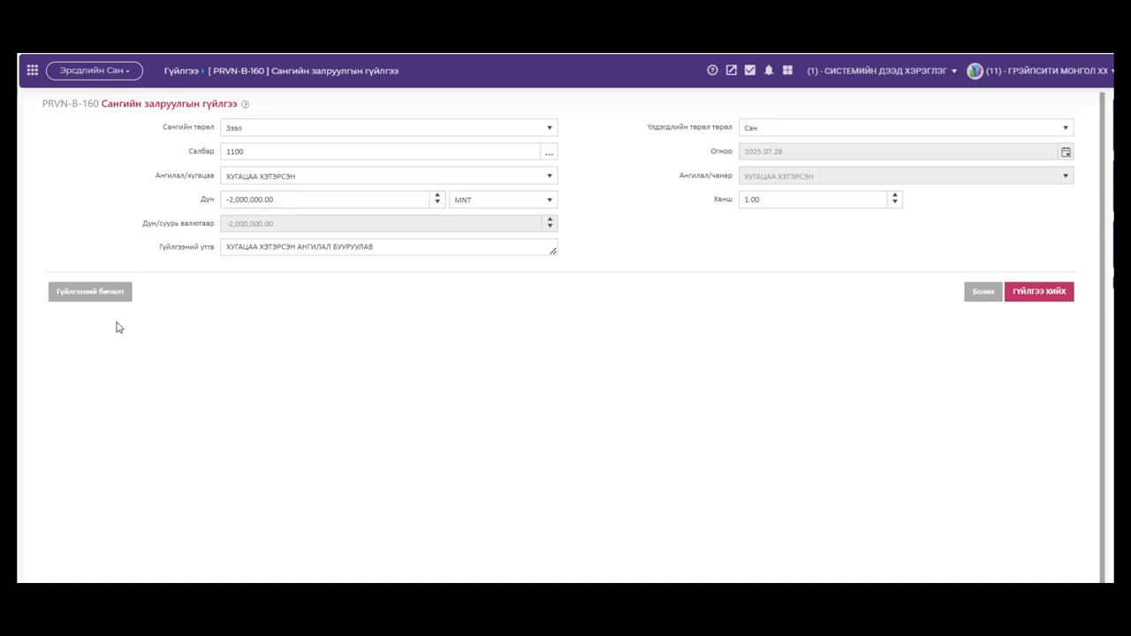
# Step: Preview the accounting entries of the Сан adjustment, then post the transaction and confirm it
pyautogui.click(74, 298)
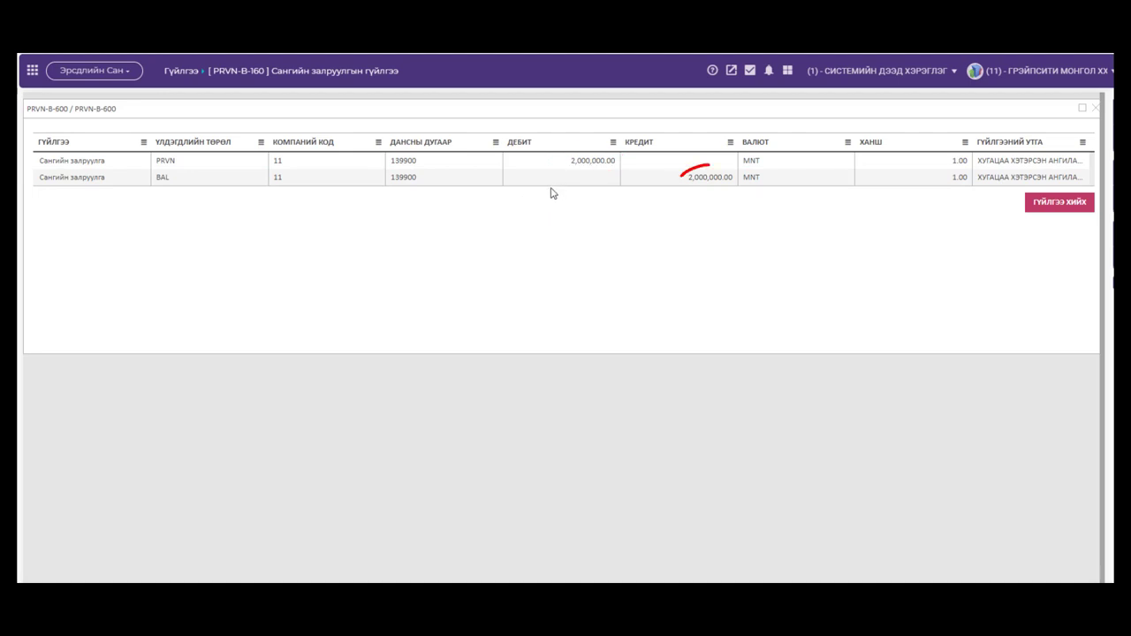
pyautogui.click(1054, 210)
pyautogui.click(704, 117)
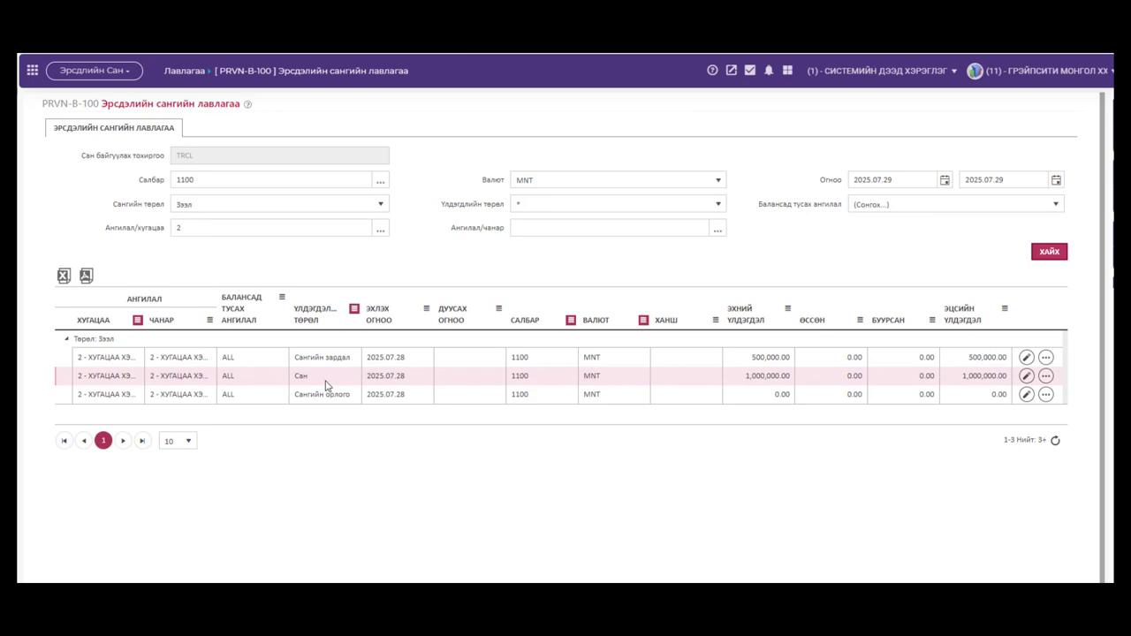
# Step: Check the closing balances of the Сан and Сангийн зардал rows in the risk fund inquiry
pyautogui.moveTo(959, 377); pyautogui.dragTo(1010, 386)
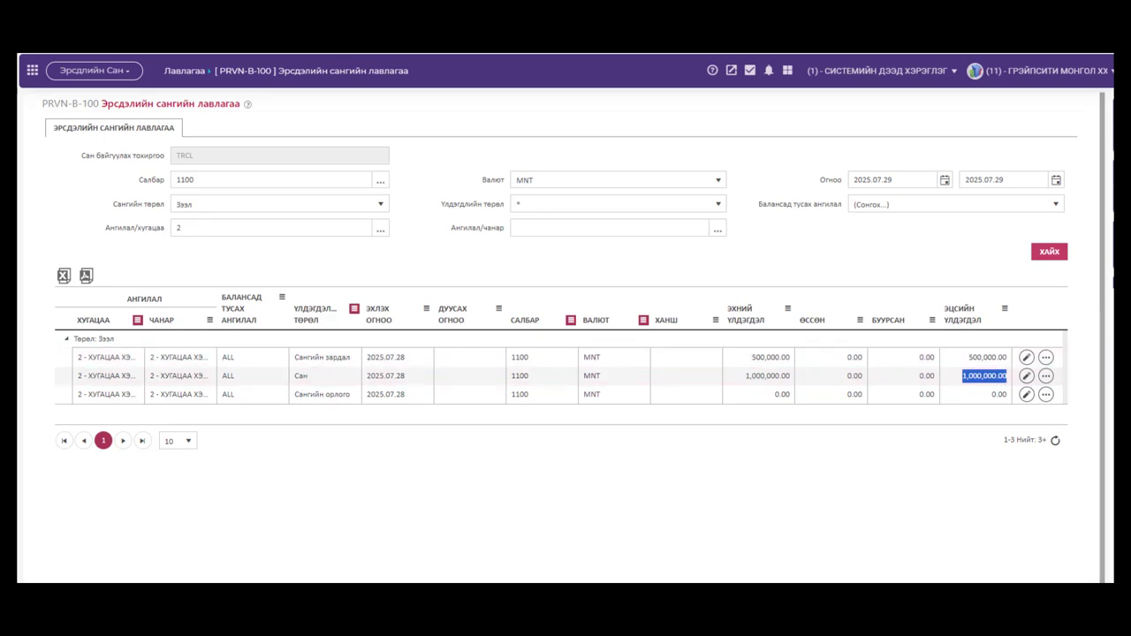
pyautogui.moveTo(966, 358); pyautogui.dragTo(1006, 361)
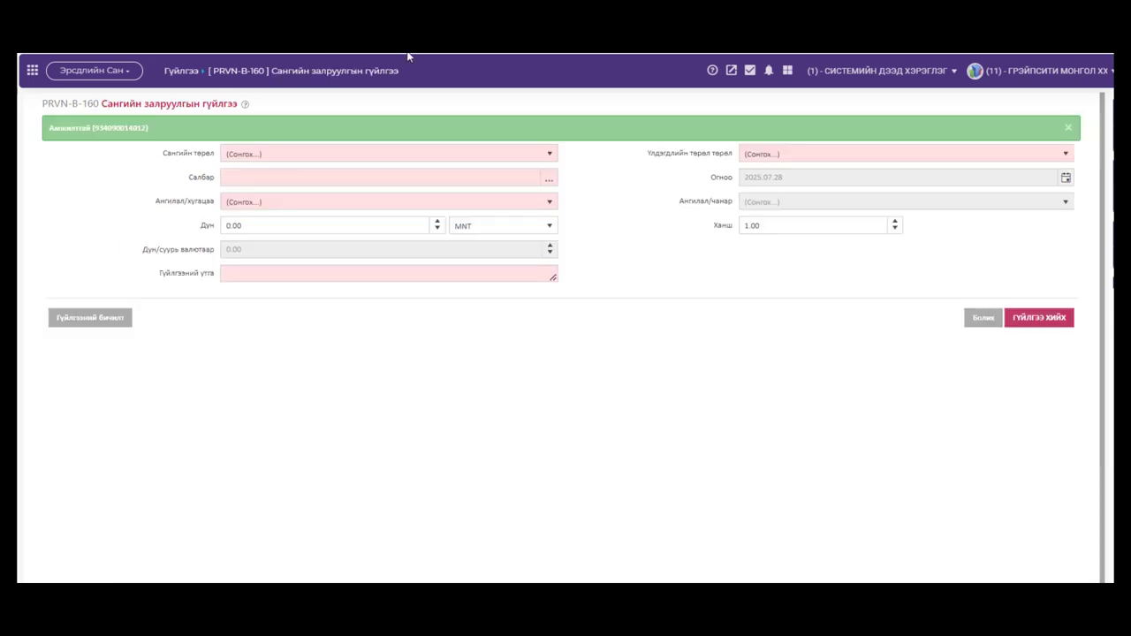
# Step: Start a new fund adjustment with fund type Зээл and branch 1100, dismissing the previous success message
pyautogui.click(1068, 129)
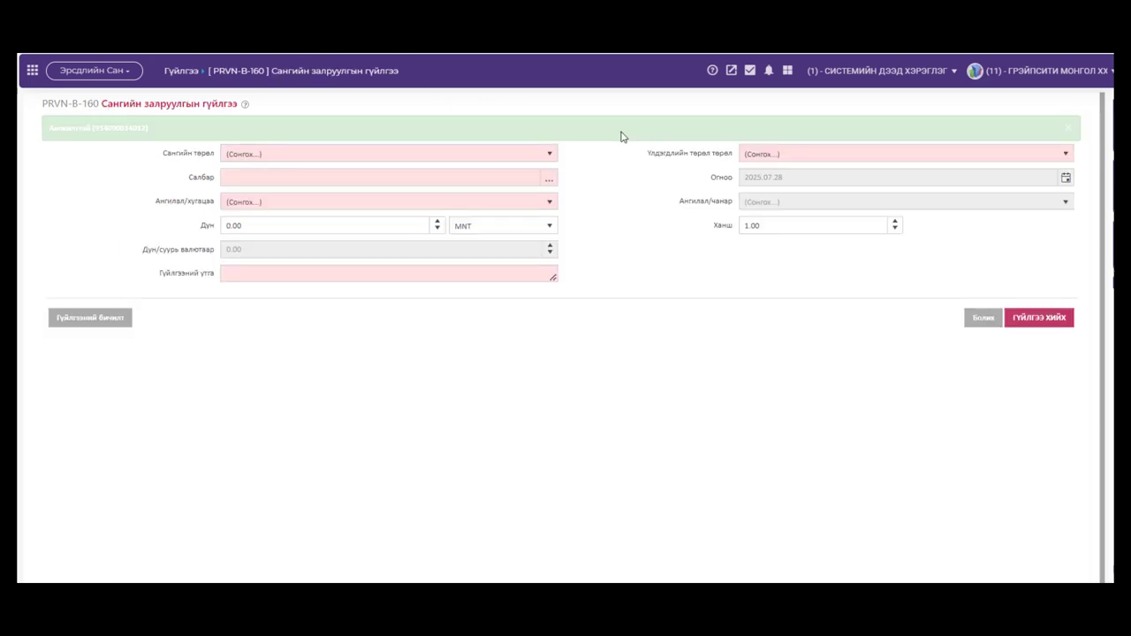
pyautogui.click(550, 127)
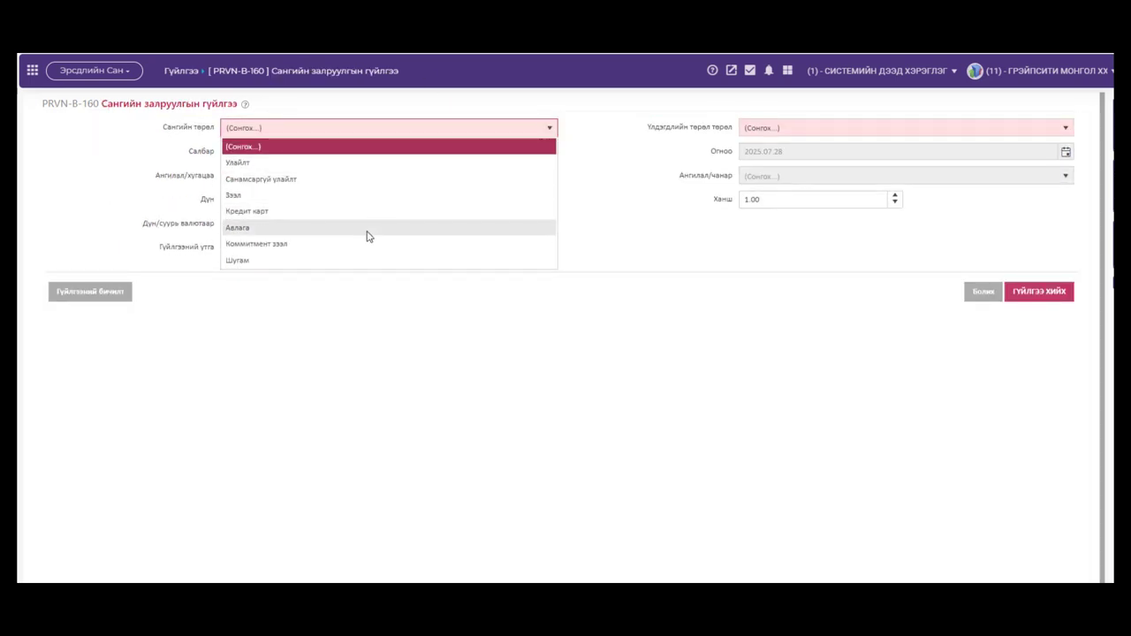
pyautogui.click(374, 196)
pyautogui.click(549, 156)
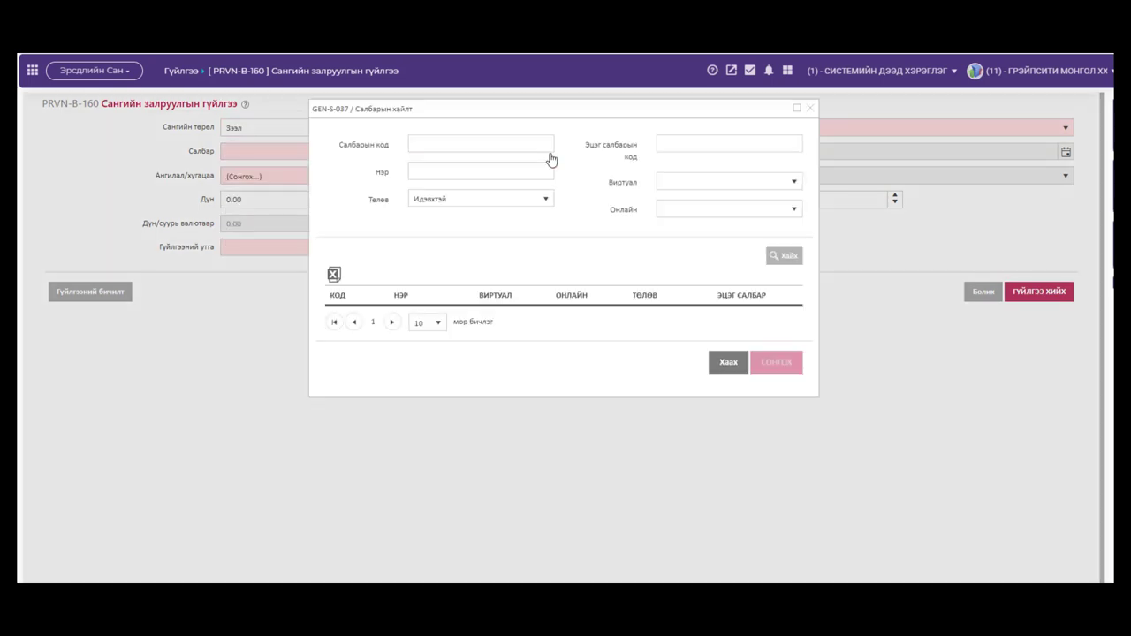
pyautogui.click(784, 255)
pyautogui.doubleClick(437, 446)
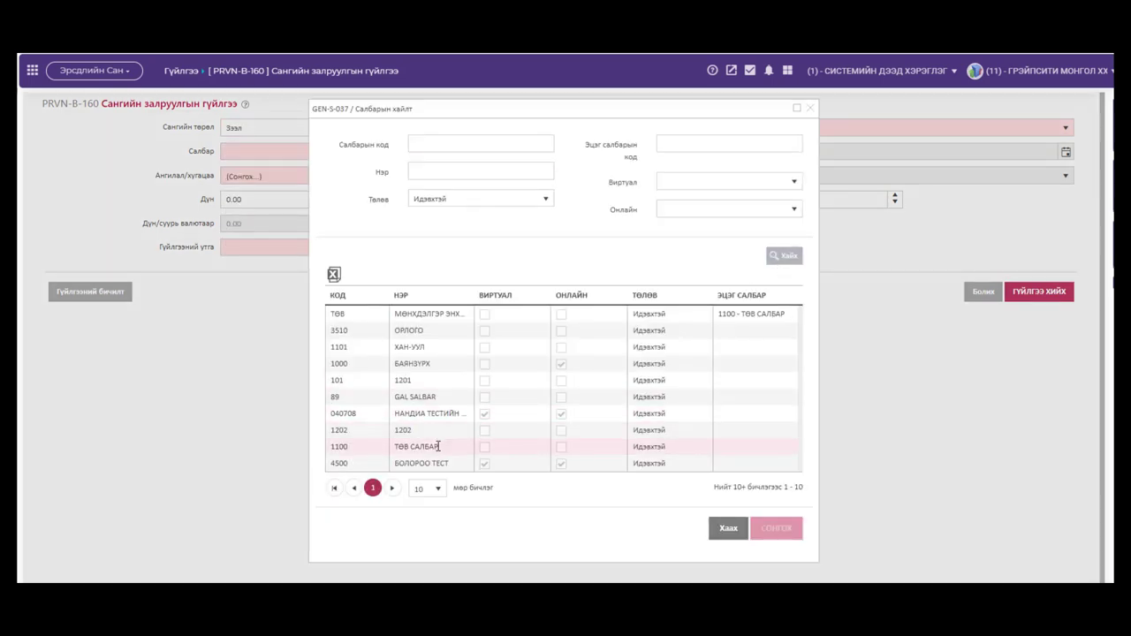
# Step: Set the term classification to ХУГАЦАА ХЭТЭРСЭН and the adjustment amount to -500,000.00 MNT
pyautogui.click(549, 175)
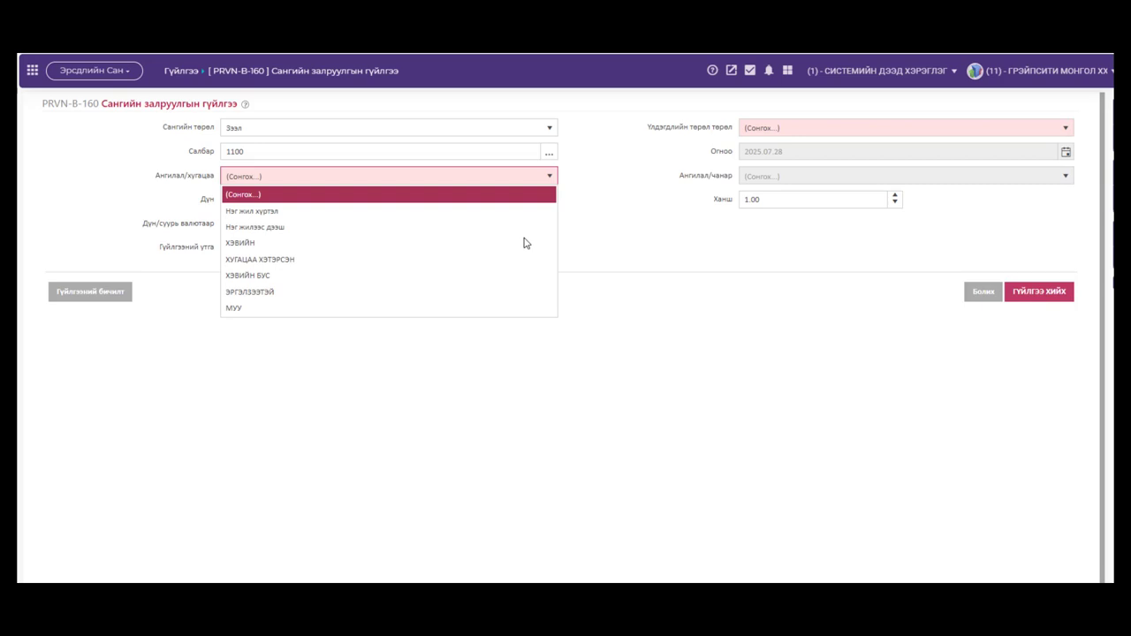
pyautogui.click(447, 259)
pyautogui.click(275, 199)
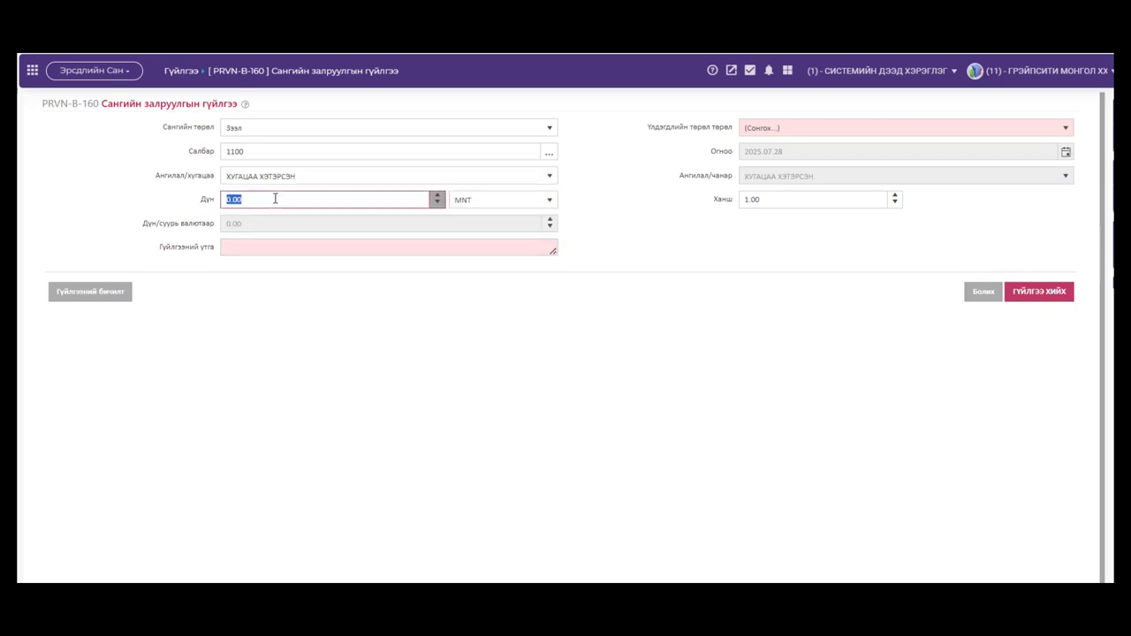
pyautogui.write('-500,000')
# Step: Enter the description "ХУГАЦАА ХЭТЭРСЭН АНГИЛАЛ БУУРУУЛАВ" and choose Сангийн зардал as the balance type
pyautogui.click(276, 244)
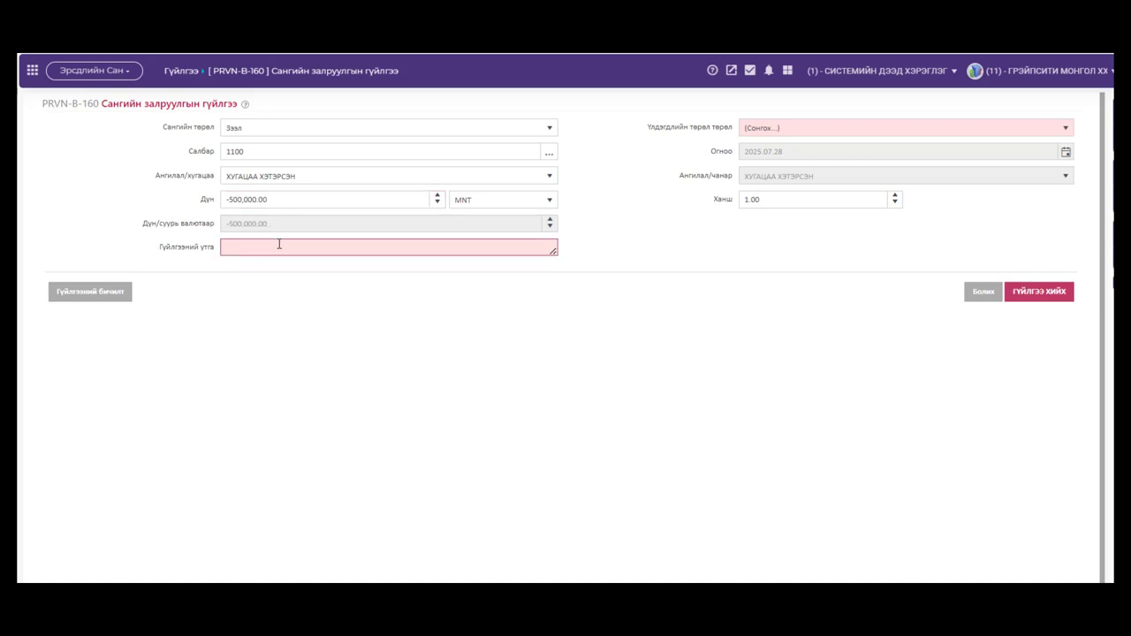
pyautogui.write('ХУГАЦАА ХЭТЭРСЭН АНГИЛАЛ БУУРУУЛАВ')
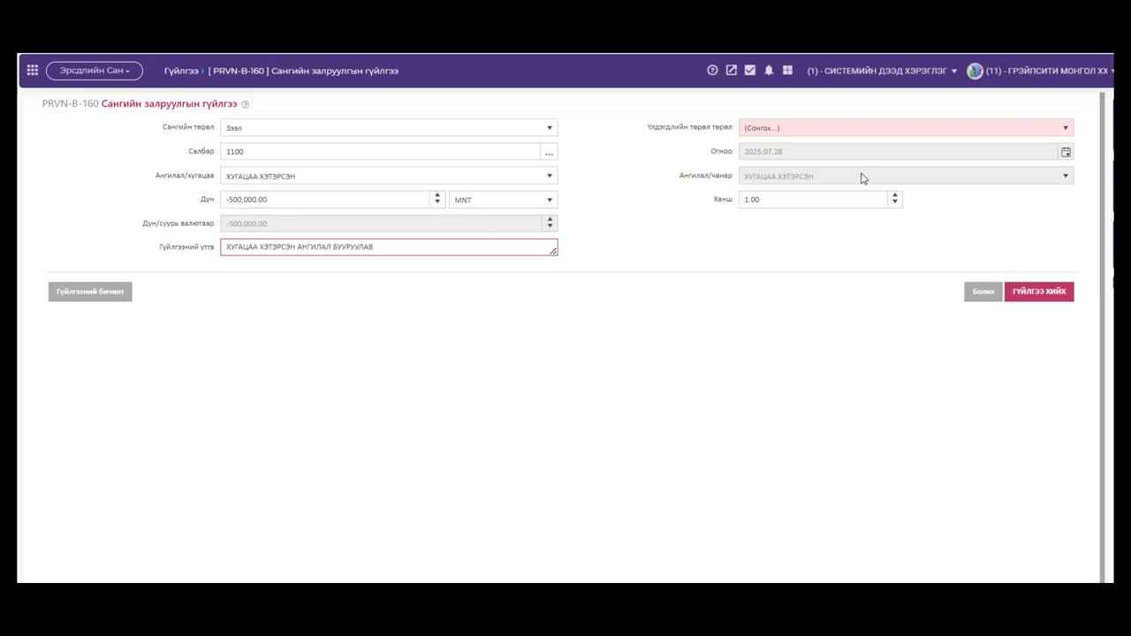
pyautogui.click(1064, 128)
pyautogui.click(795, 181)
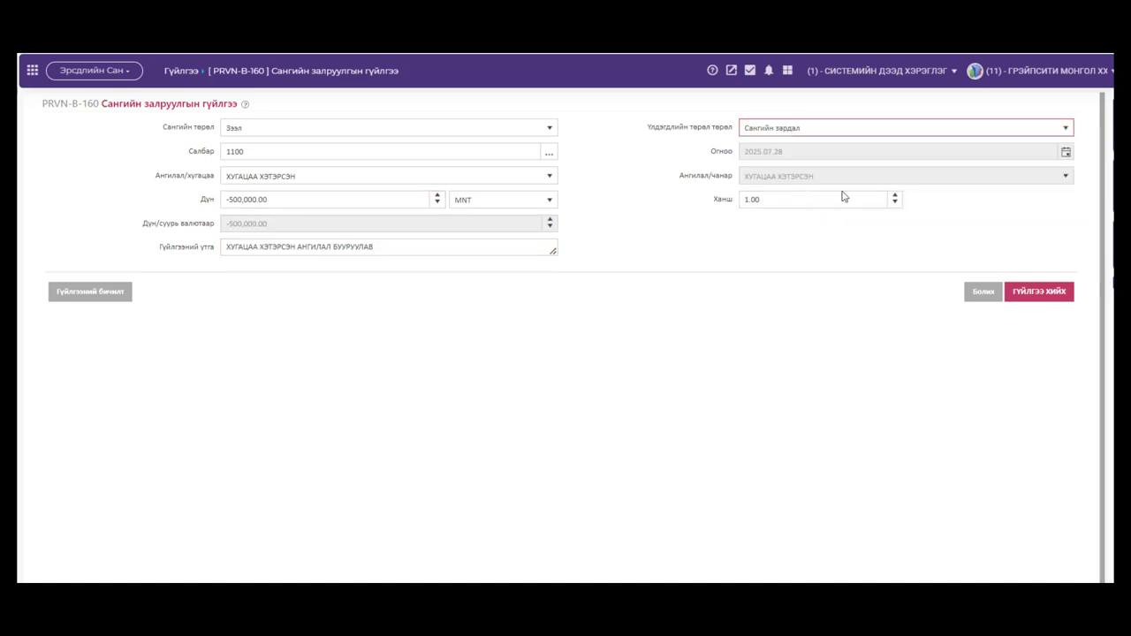
# Step: Preview and post the Сангийн зардал adjustment, then rerun the risk fund inquiry search
pyautogui.click(104, 298)
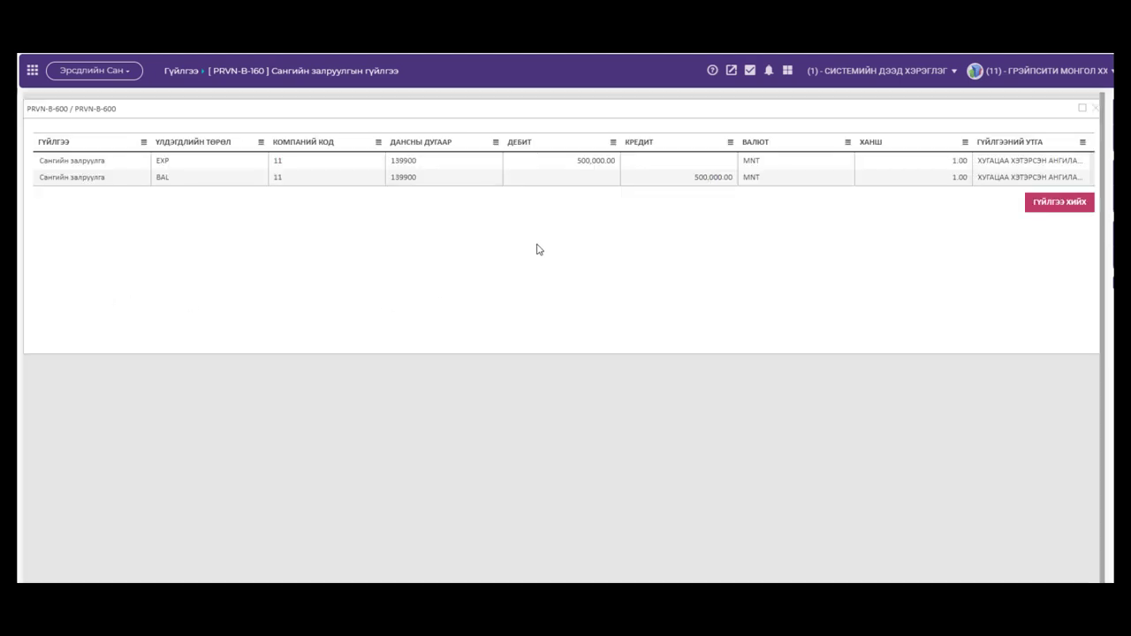
pyautogui.click(1061, 204)
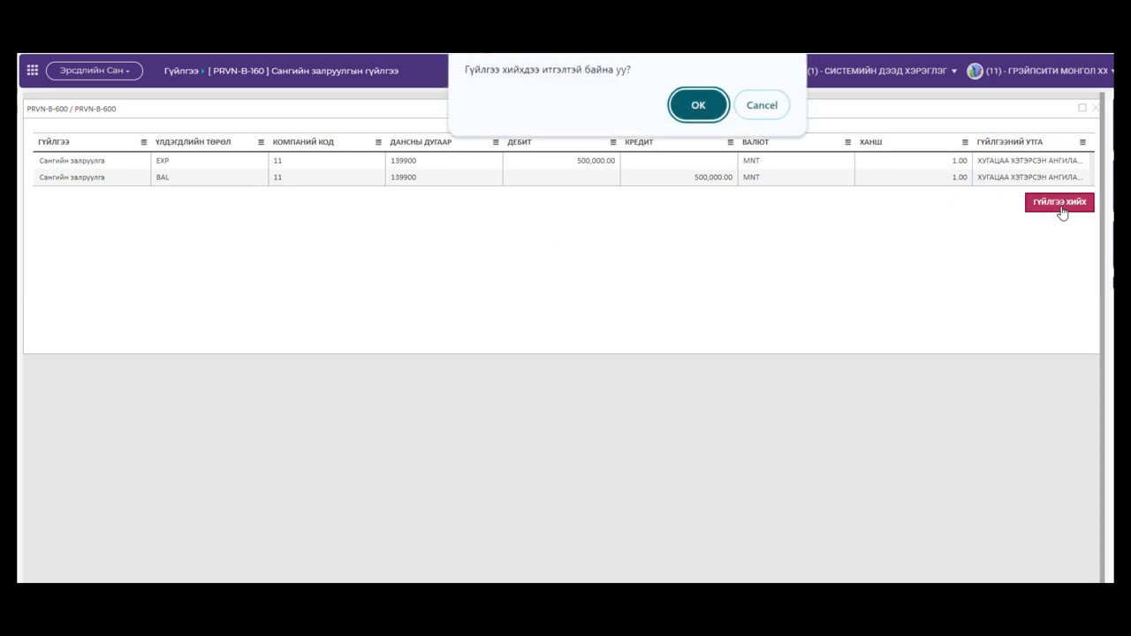
pyautogui.click(697, 108)
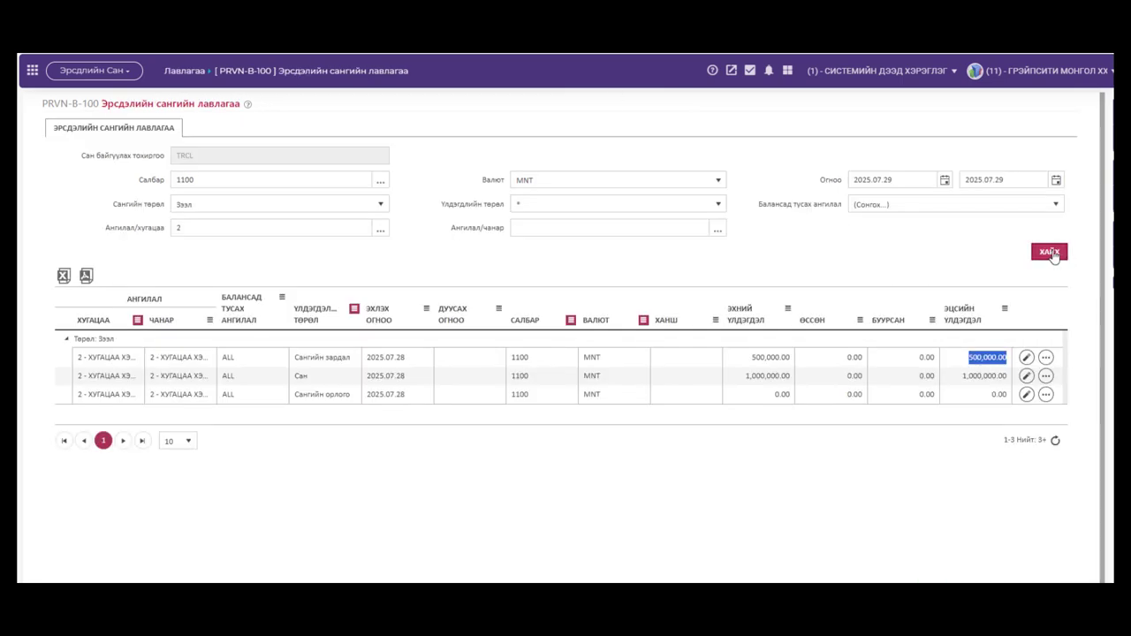
pyautogui.click(1049, 252)
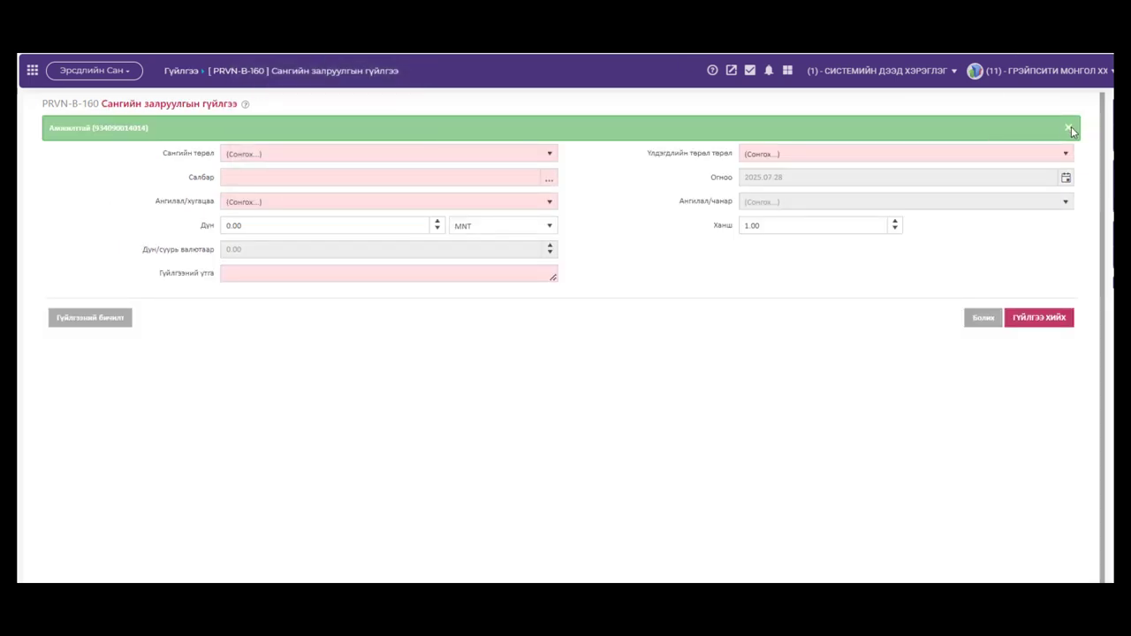
# Step: Dismiss the success message and begin another fund adjustment for fund type Зээл at branch 1100
pyautogui.click(1070, 125)
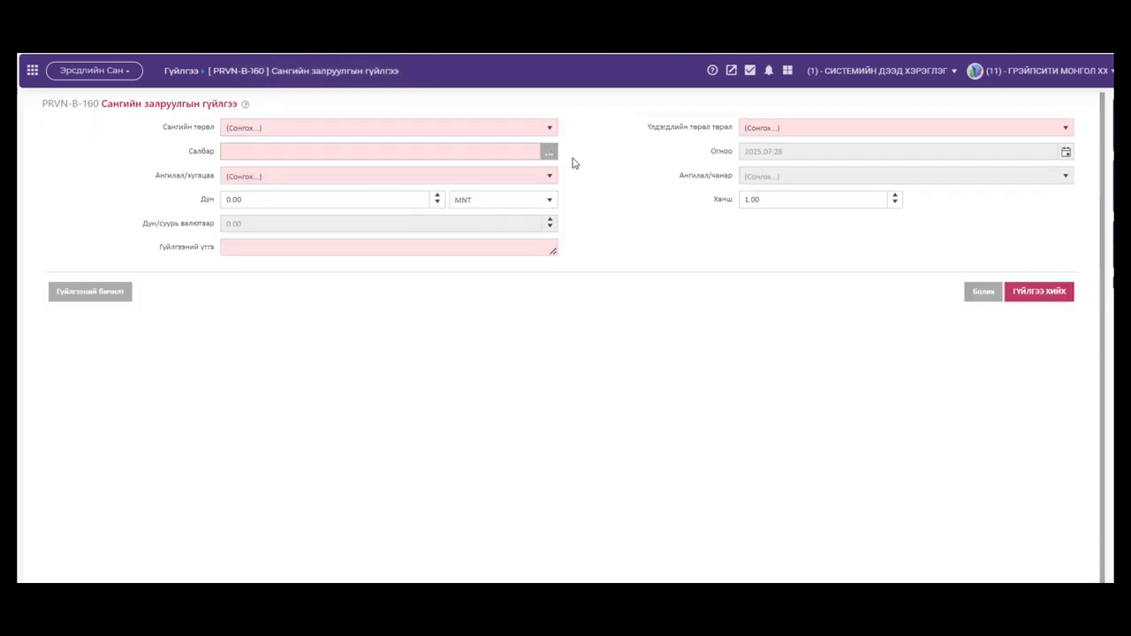
pyautogui.click(549, 130)
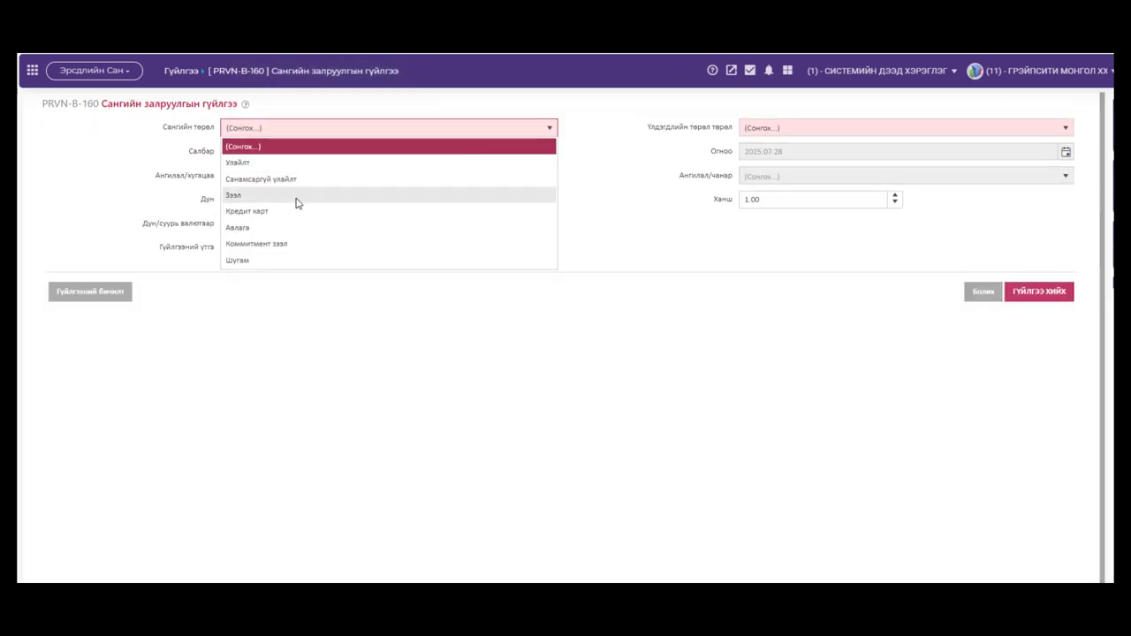
pyautogui.click(296, 198)
pyautogui.click(552, 159)
pyautogui.click(783, 256)
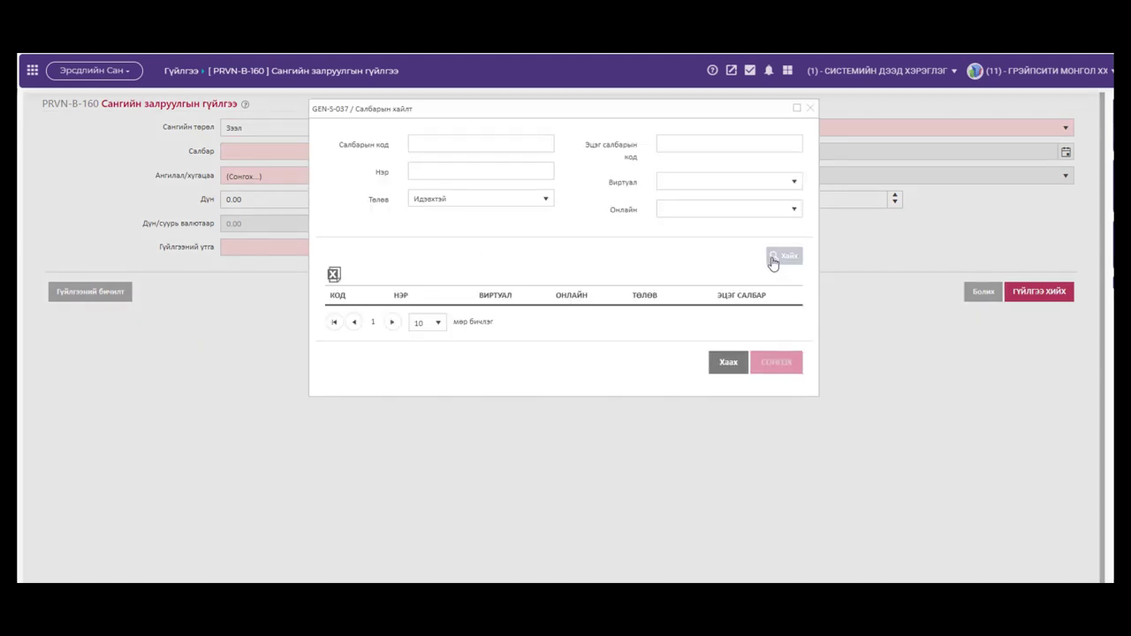
pyautogui.doubleClick(429, 445)
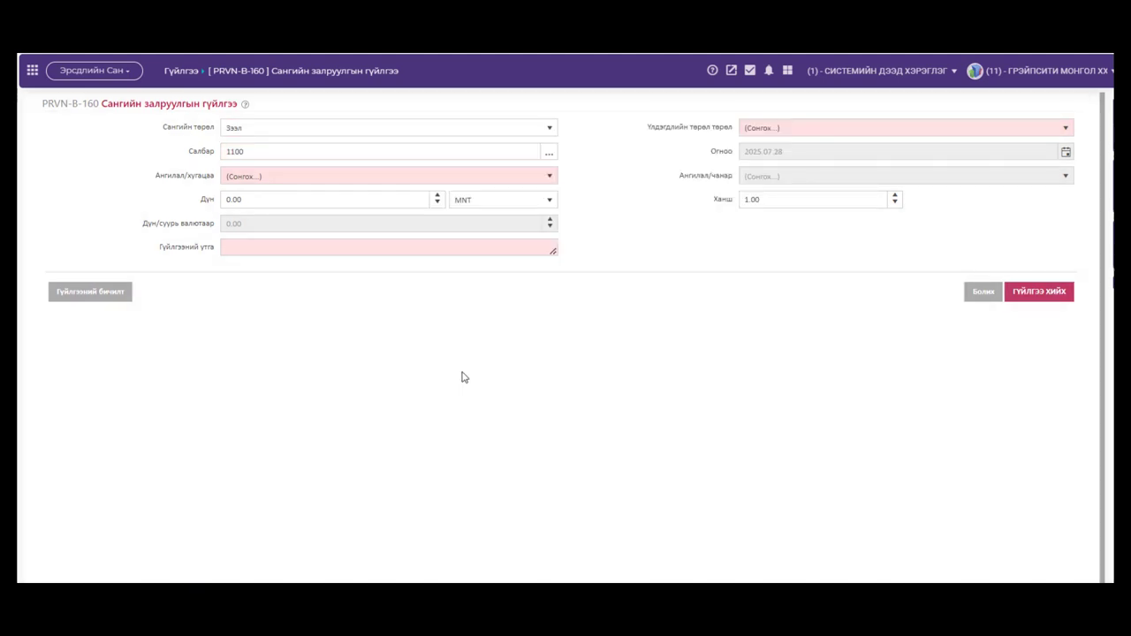
# Step: Set the term classification to ХУГАЦАА ХЭТЭРСЭН and the adjustment amount to 1,500,000.00 MNT
pyautogui.click(550, 176)
pyautogui.click(285, 257)
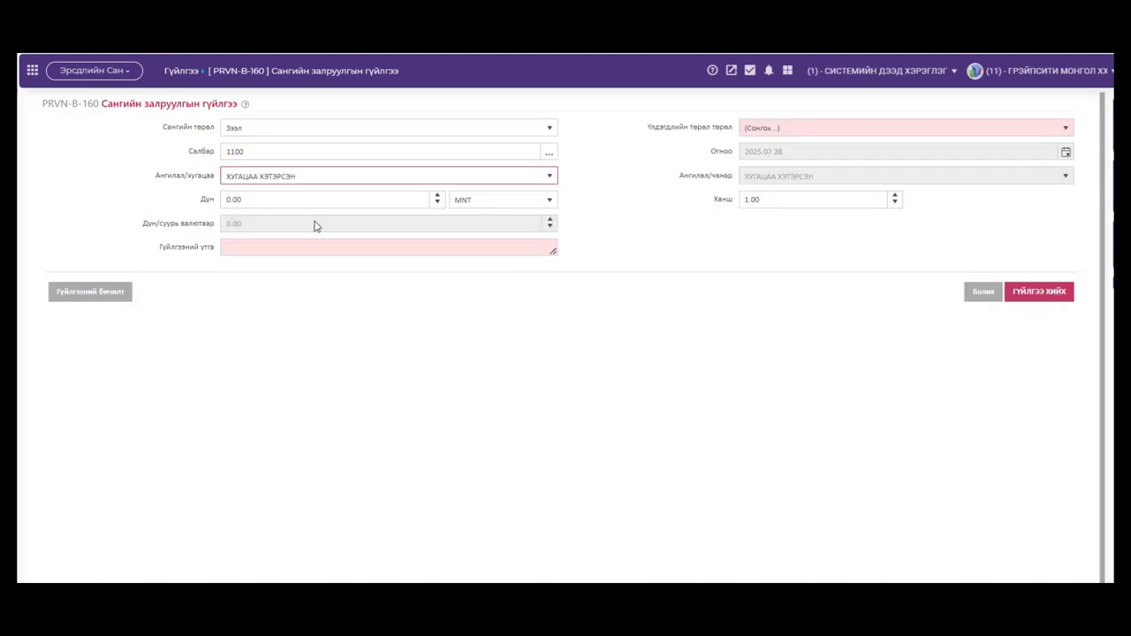
pyautogui.click(306, 205)
pyautogui.write('1,500,00')
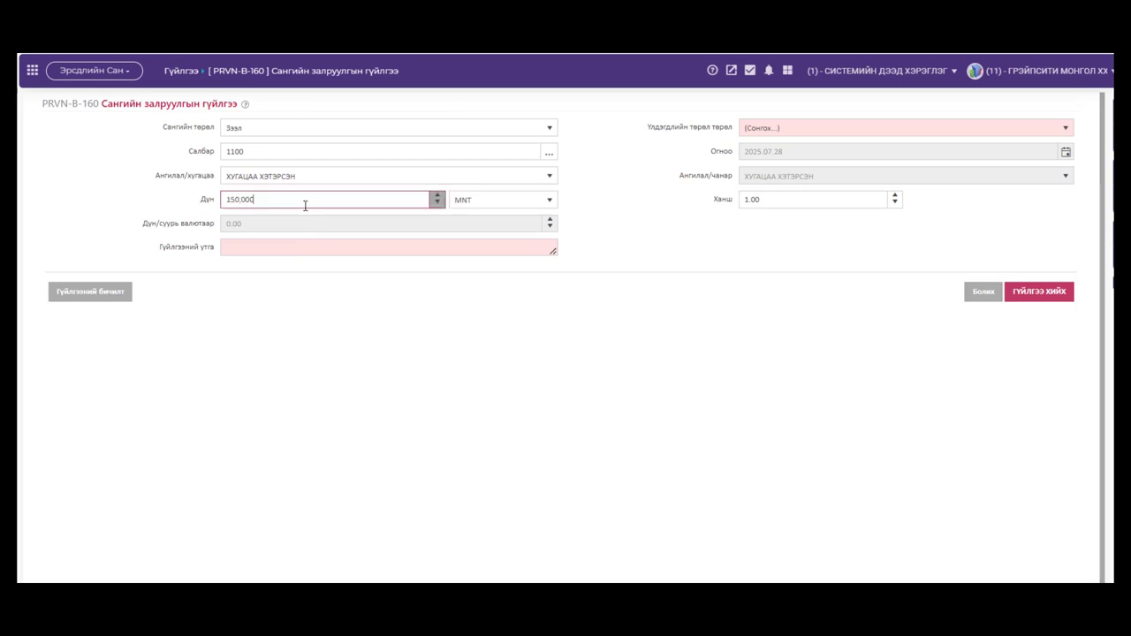
pyautogui.write('0')
# Step: Enter the description "ХУГАЦАА ХЭТЭРСЭН АНГИЛАЛ БУУРУУЛАВ" and choose Сангийн орлого as the balance type
pyautogui.click(282, 247)
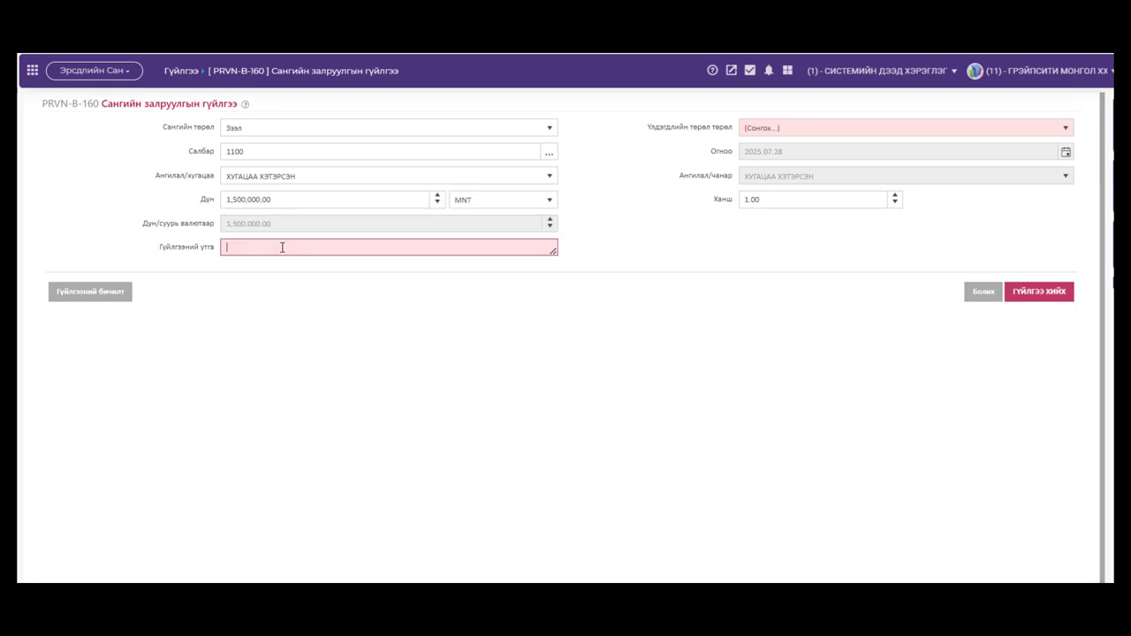
pyautogui.write('ХУГАЦАА ХЭТЭРСЭН АНГИЛАЛ БУУРУУЛАВ')
pyautogui.click(786, 128)
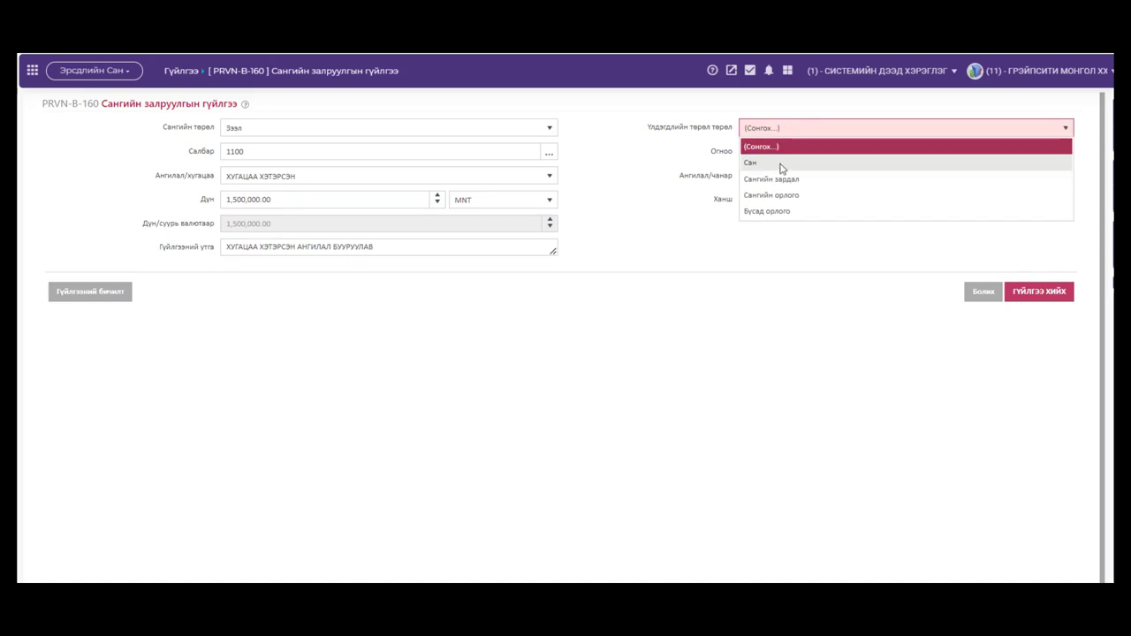
pyautogui.click(780, 198)
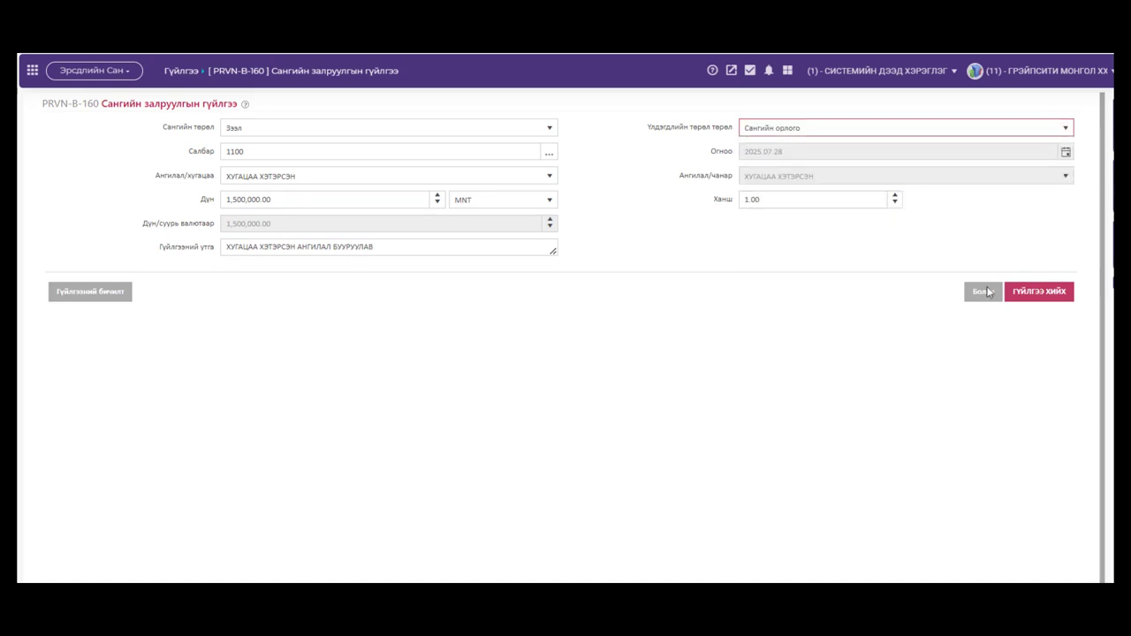
# Step: Post the Сангийн орлого adjustment and rerun the risk fund inquiry search for branch 1100
pyautogui.click(1035, 293)
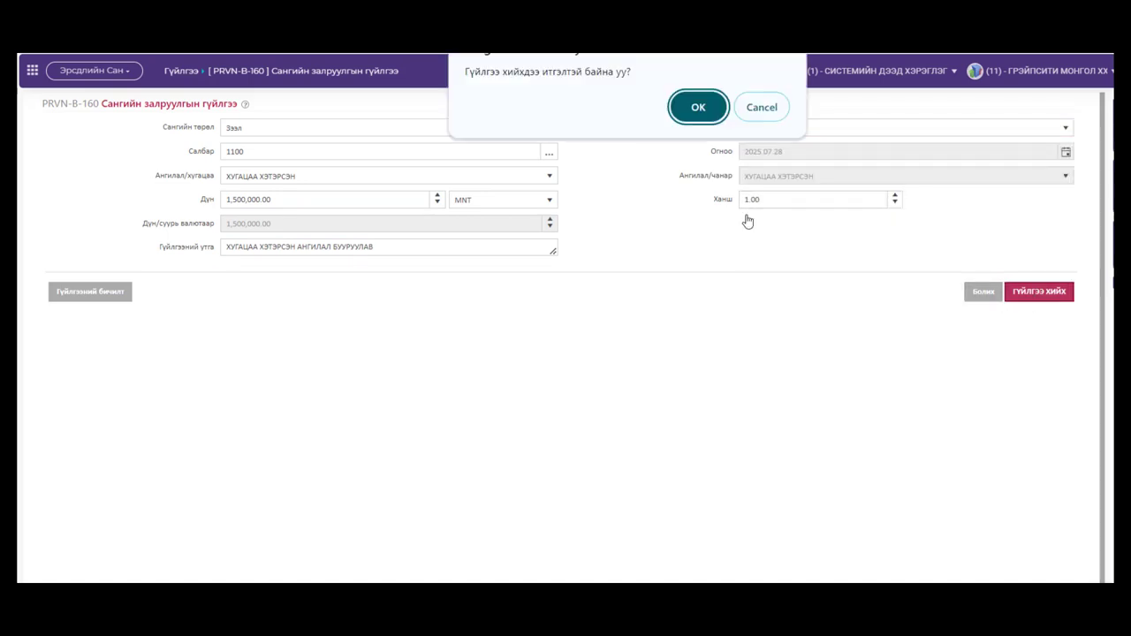
pyautogui.click(693, 107)
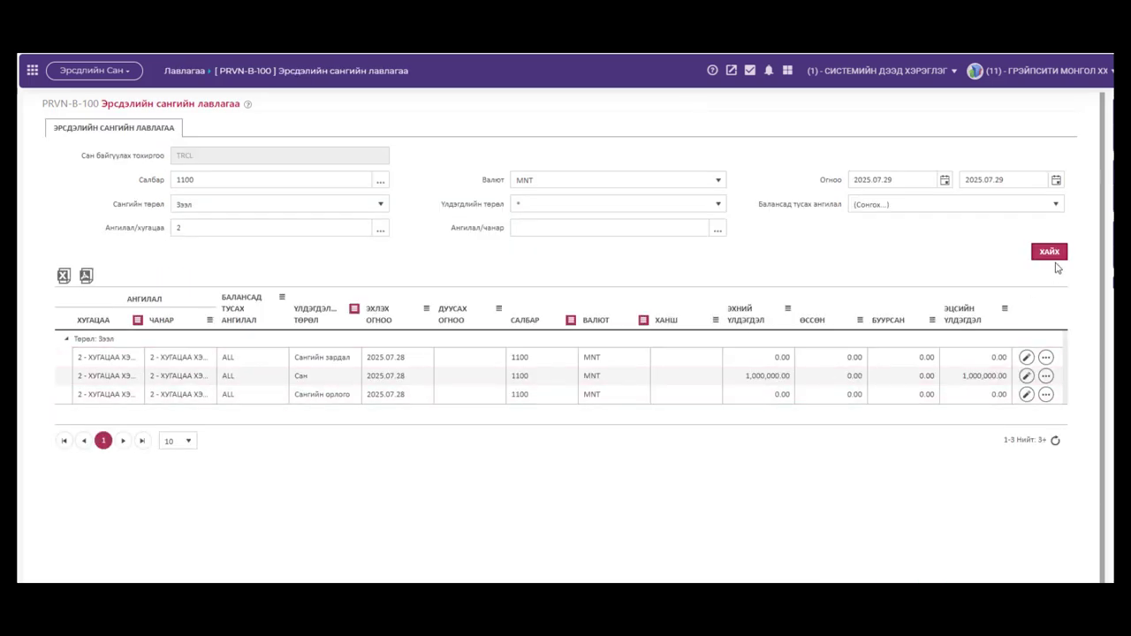
pyautogui.click(1057, 262)
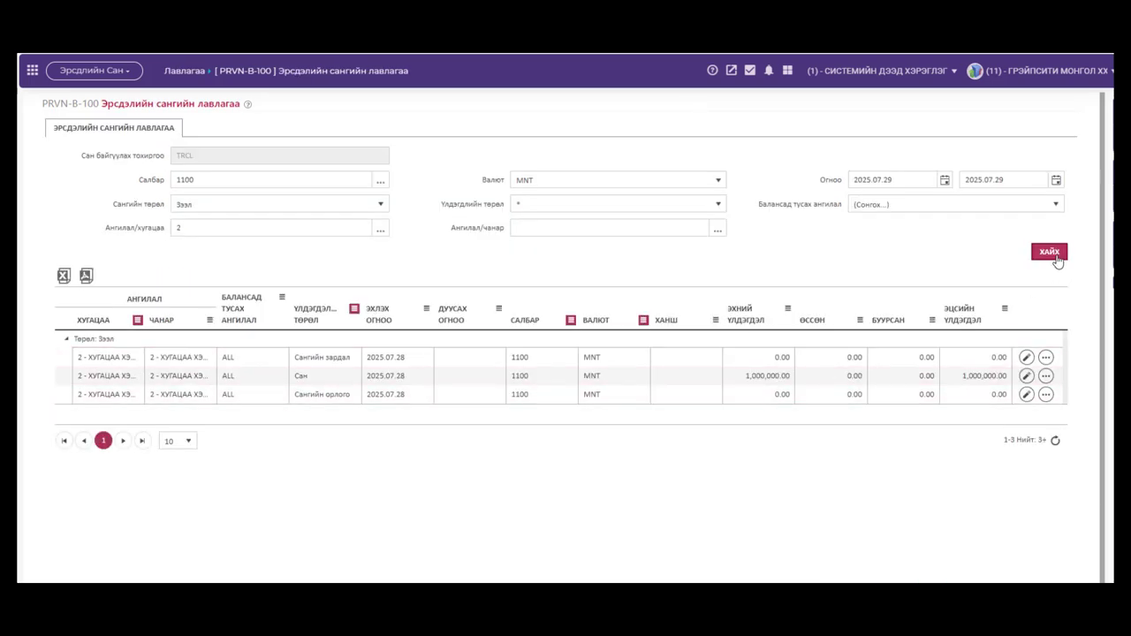